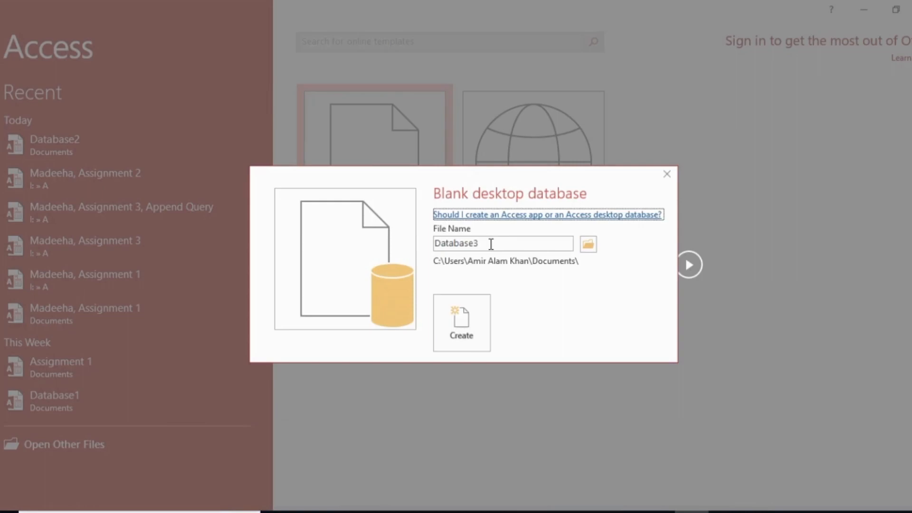
Step: Create a blank desktop database named Making Table in the Documents folder
key(BackSpace)
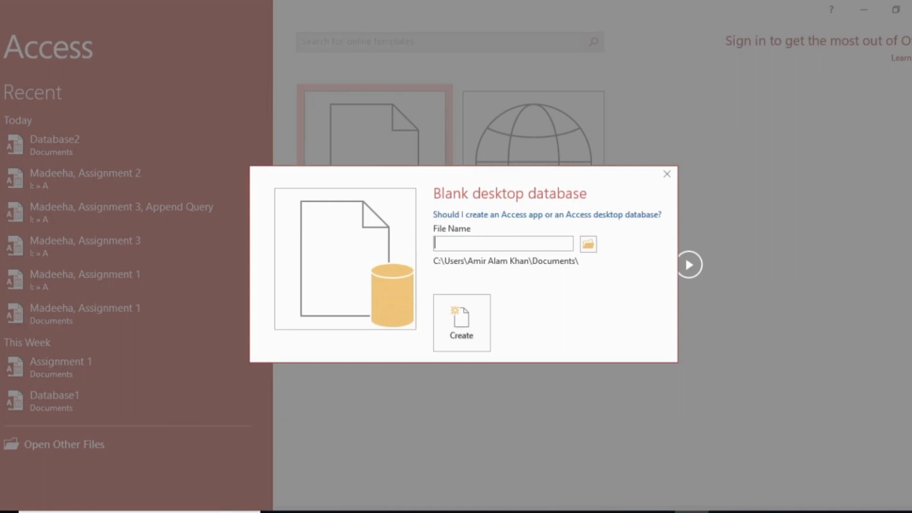
text(Making Table)
click(589, 243)
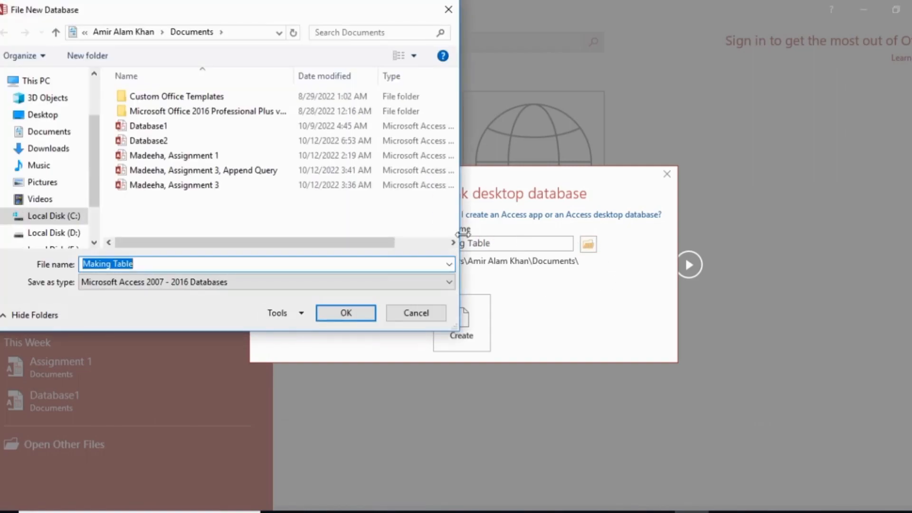
click(350, 314)
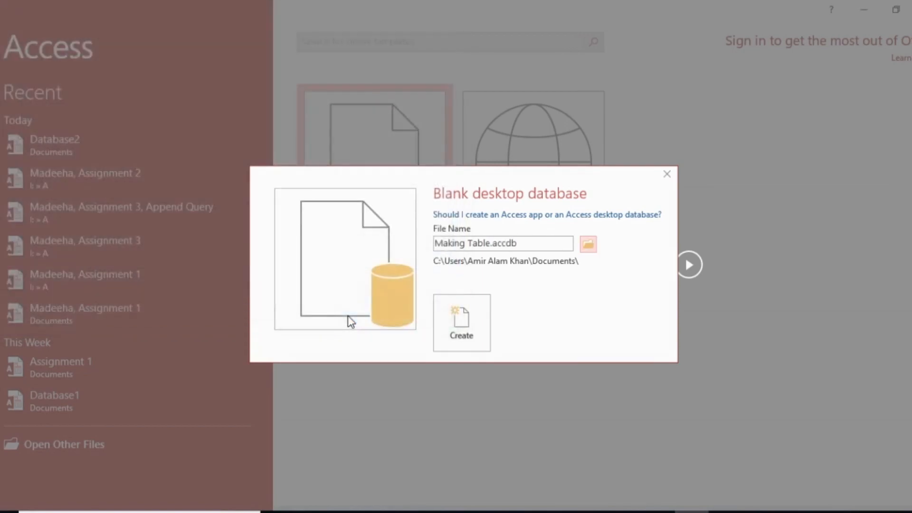
click(455, 320)
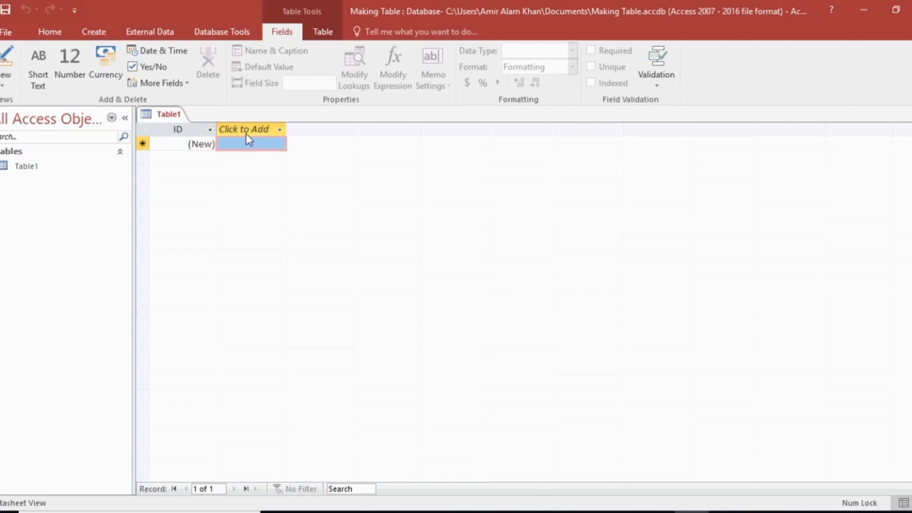
Step: Switch the new table to Design View, saving it as "student table"
click(3, 81)
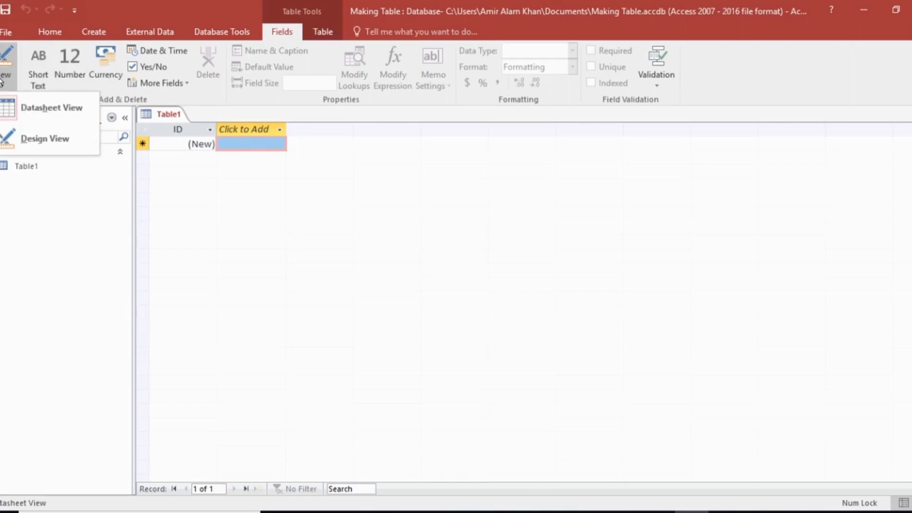
click(57, 141)
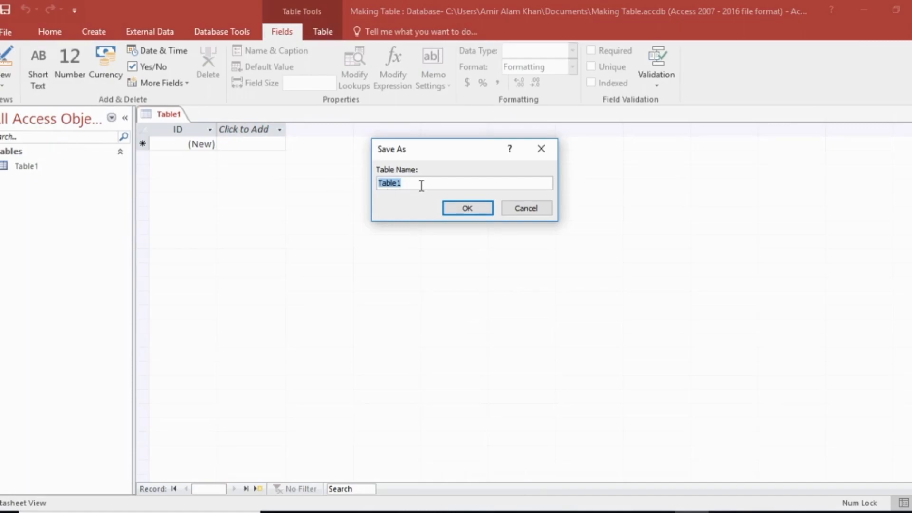
text(sttudent table)
key(Return)
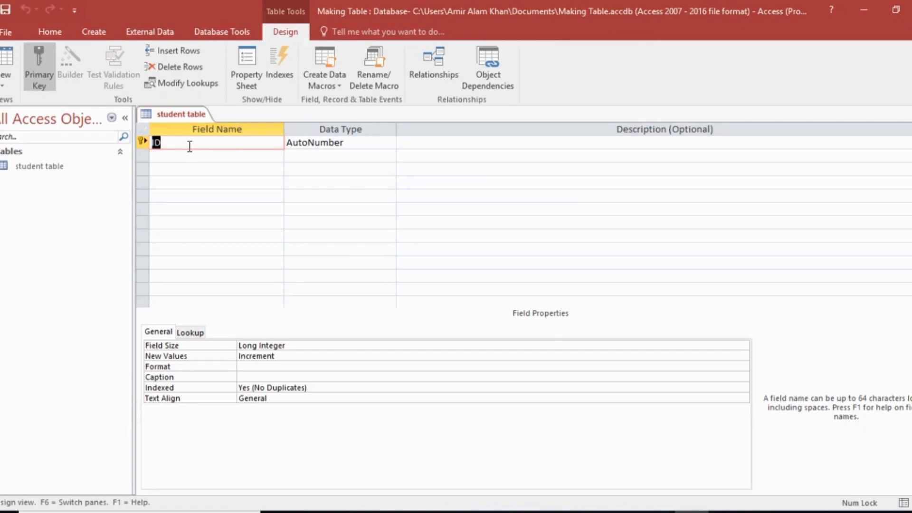
Step: Rename the primary key field to Std_ID, keeping its AutoNumber data type
text(Std_Id)
key(BackSpace)
key(Caps_Lock)
text(D)
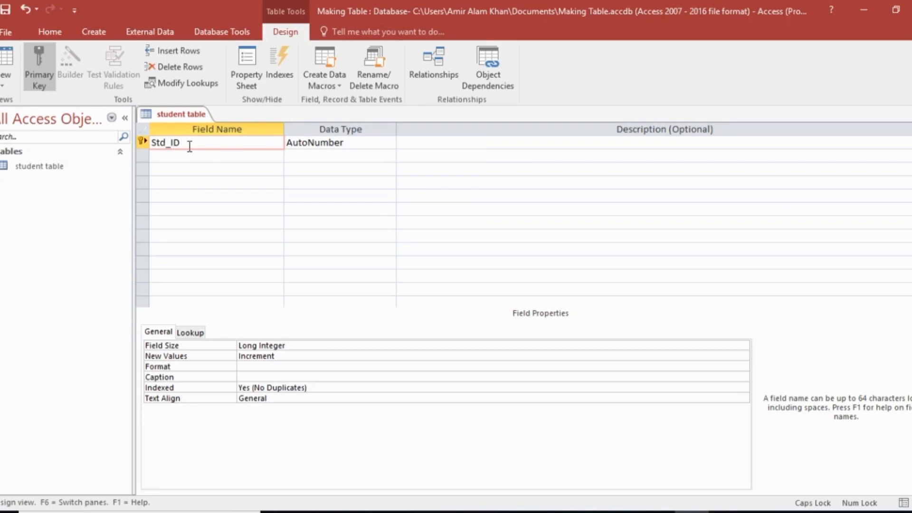
key(Tab)
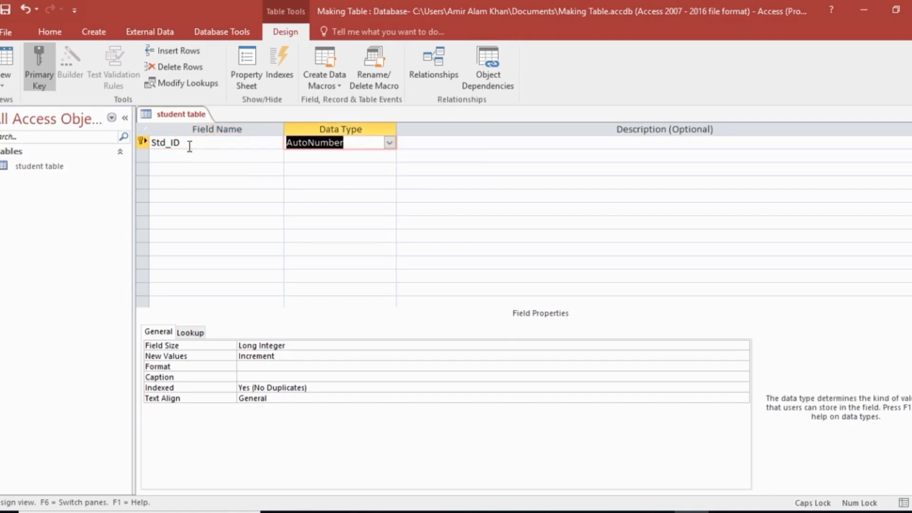
key(Tab)
Step: Add a field called Name with the Short Text data type, accepting the reserved word
click(189, 153)
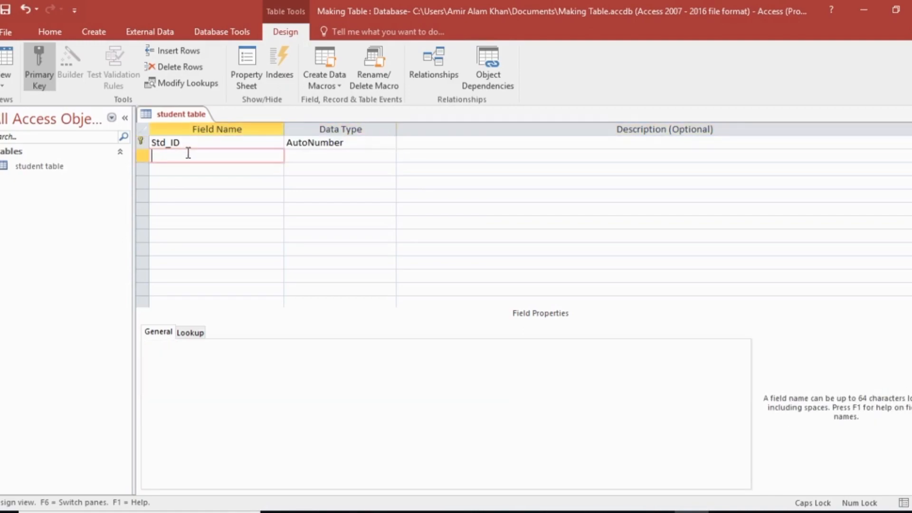
key(Caps_Lock)
text(n)
key(BackSpace)
key(Caps_Lock)
text(N)
key(Caps_Lock)
text(ame)
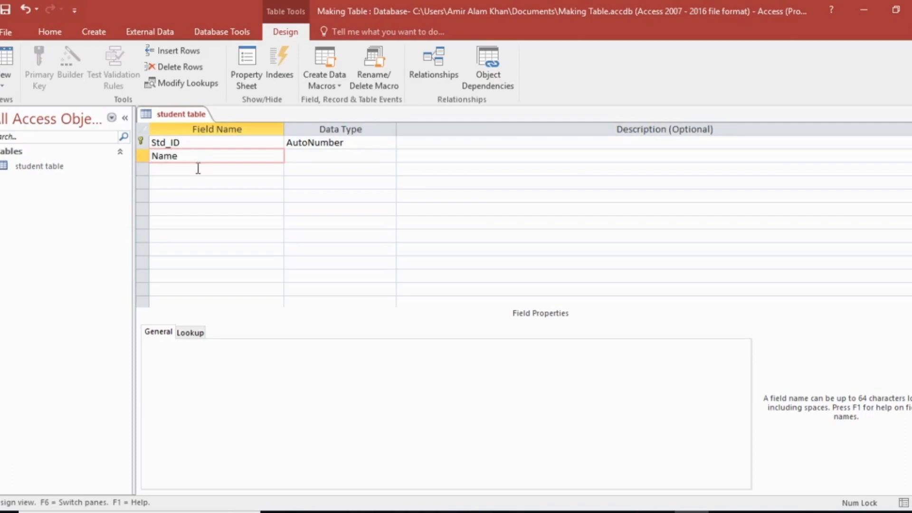
click(311, 156)
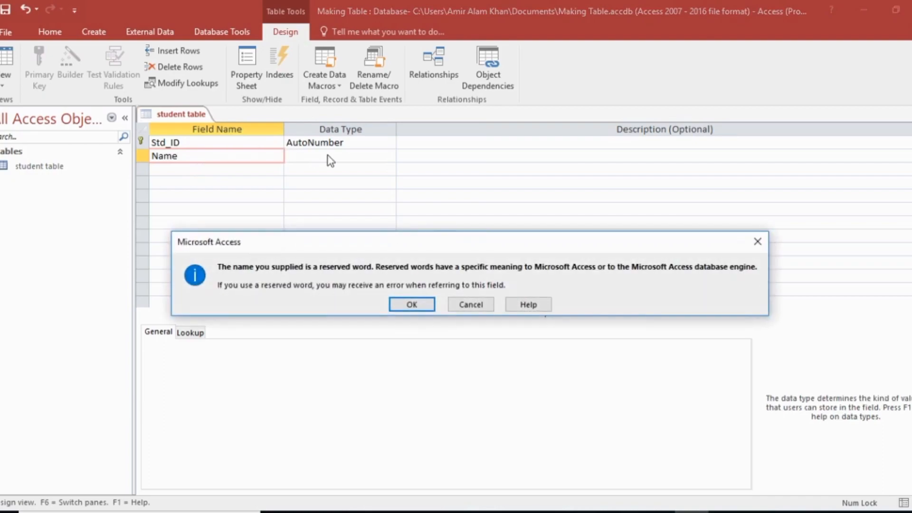
click(411, 303)
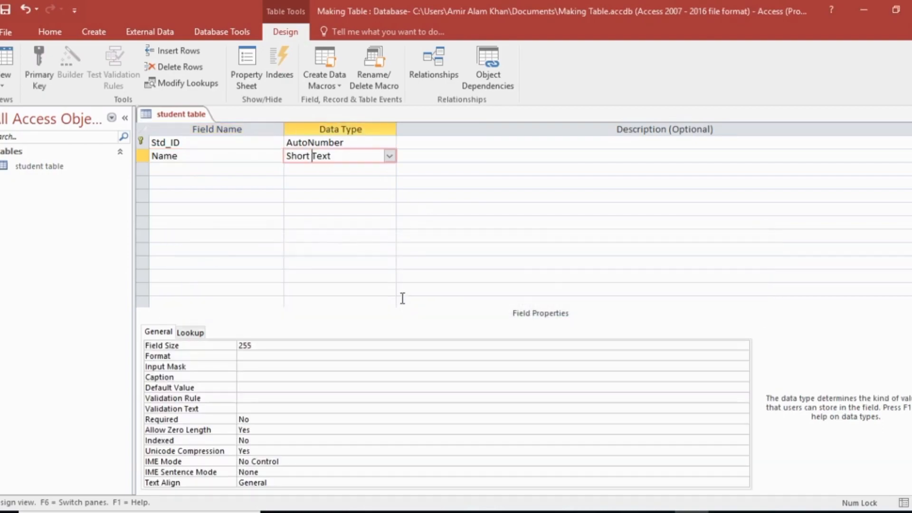
Step: Add an F_Name field below Name with the Short Text data type
click(177, 170)
key(Caps_Lock)
text(F)
key(Caps_Lock)
text(_)
key(Caps_Lock)
text(N)
key(Caps_Lock)
text(ame)
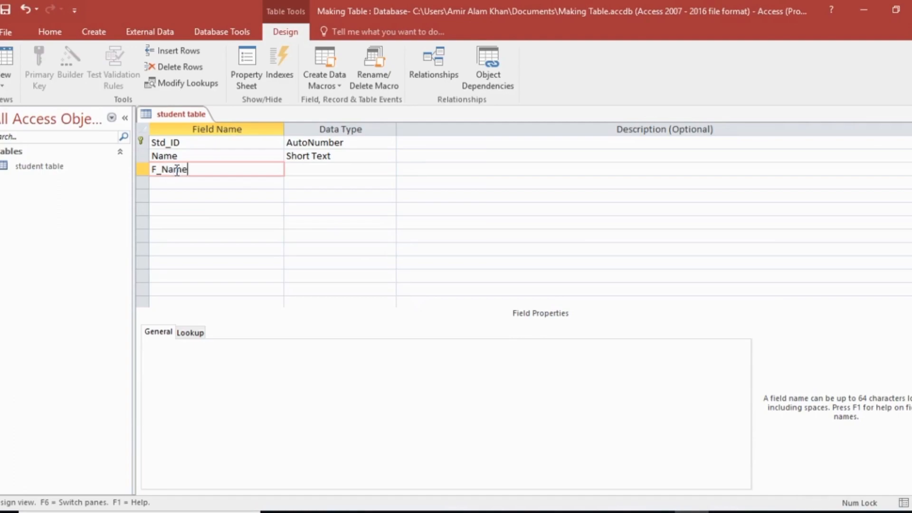
click(303, 170)
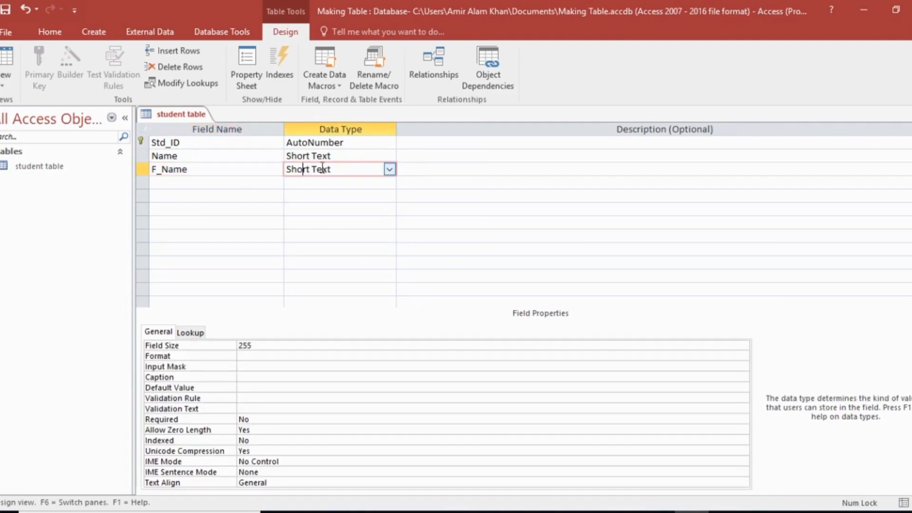
Step: Add a C_No field below F_Name with the Short Text data type
click(263, 182)
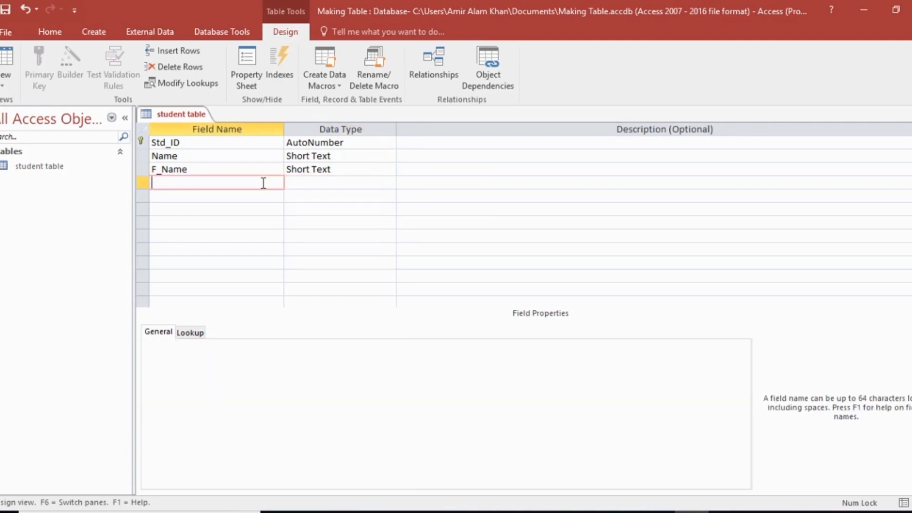
key(Caps_Lock)
text(C)
key(Caps_Lock)
text(_)
key(Caps_Lock)
text(N)
key(Caps_Lock)
text(o)
click(296, 181)
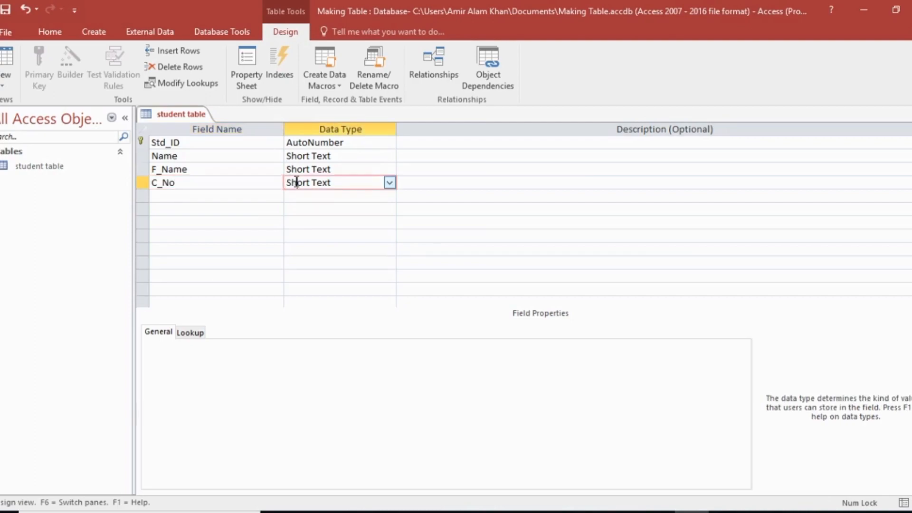
Step: Rename the C_No field to Subject
click(201, 186)
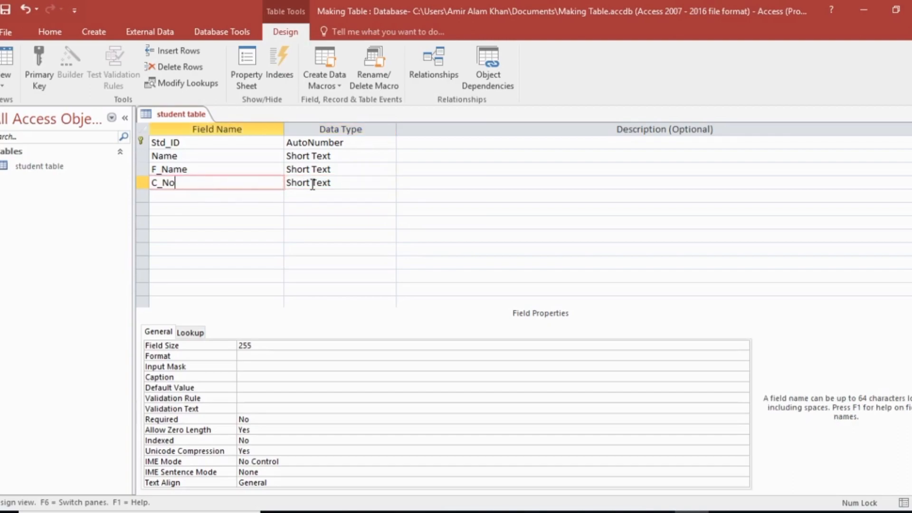
key(BackSpace)
key(BackSpace)
key(BackSpace)
key(BackSpace)
key(Caps_Lock)
text(S)
key(Caps_Lock)
text(ubject)
Step: Add a Marks field below Subject and set its data type to Number
click(247, 196)
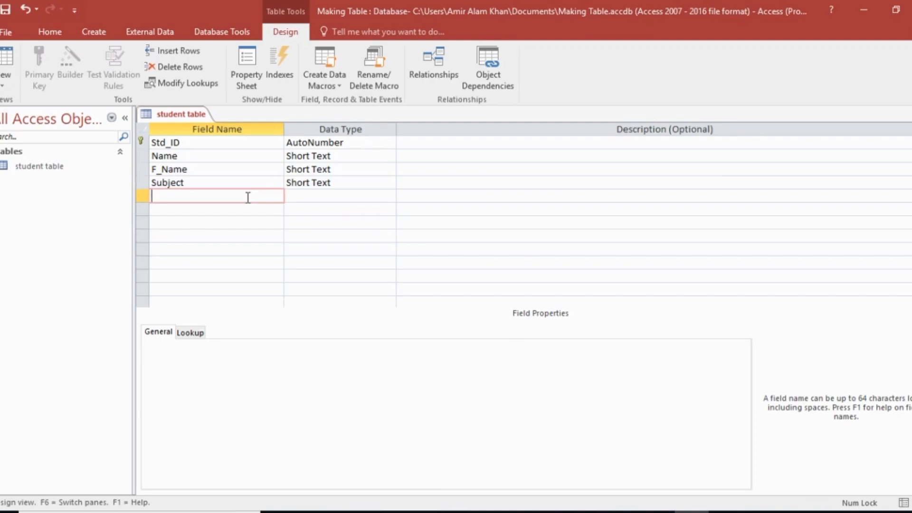
key(Caps_Lock)
text(M)
key(Caps_Lock)
text(arks)
click(307, 196)
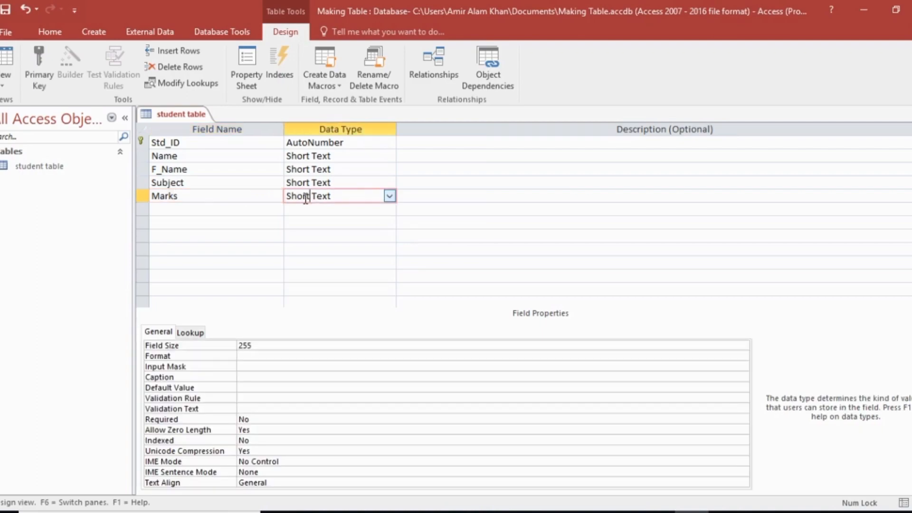
click(233, 210)
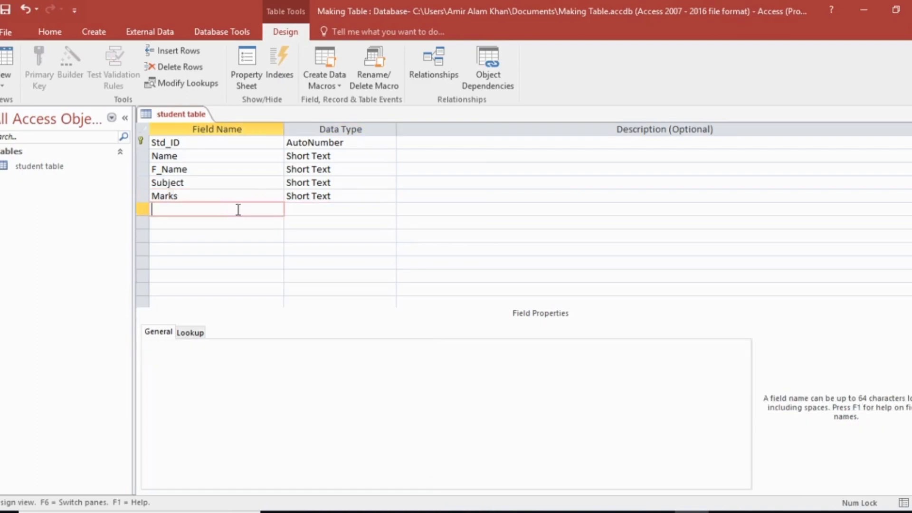
click(318, 199)
click(389, 196)
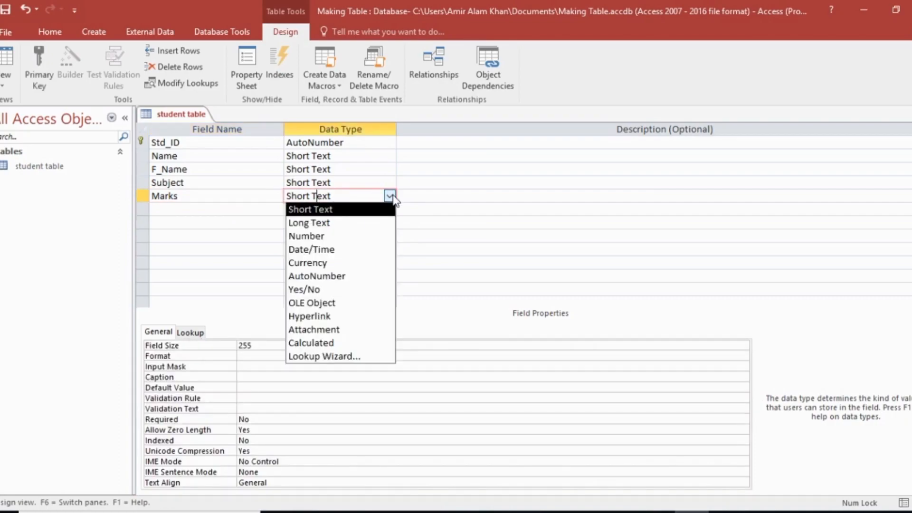
click(353, 240)
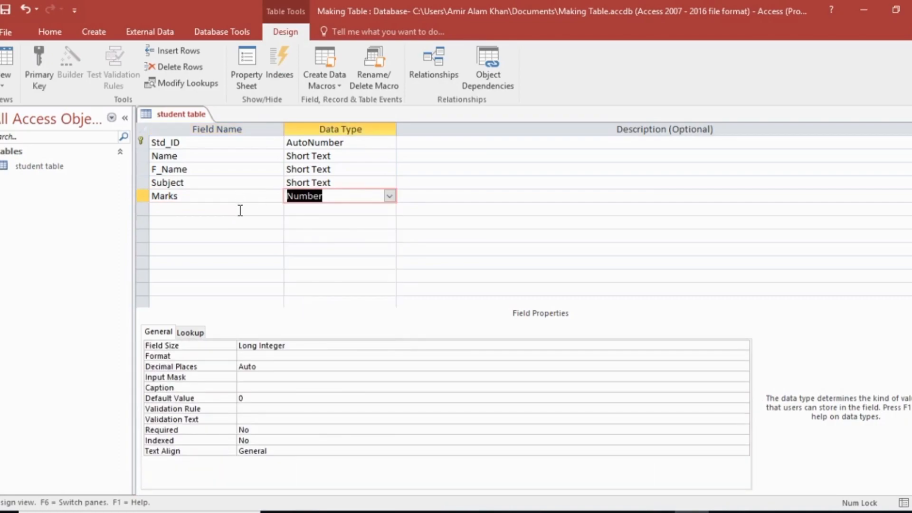
Step: Add an Adress field below Marks and set its data type to Long Text
click(241, 210)
text(Adress)
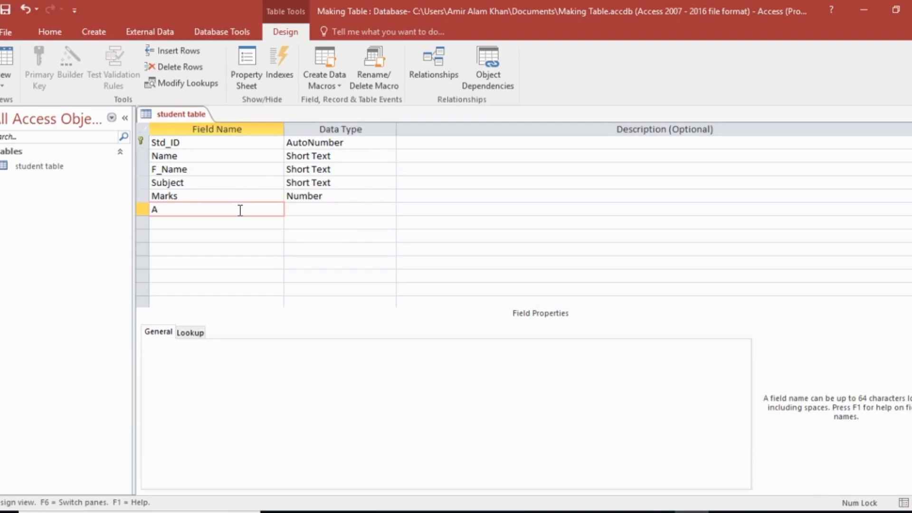
click(313, 211)
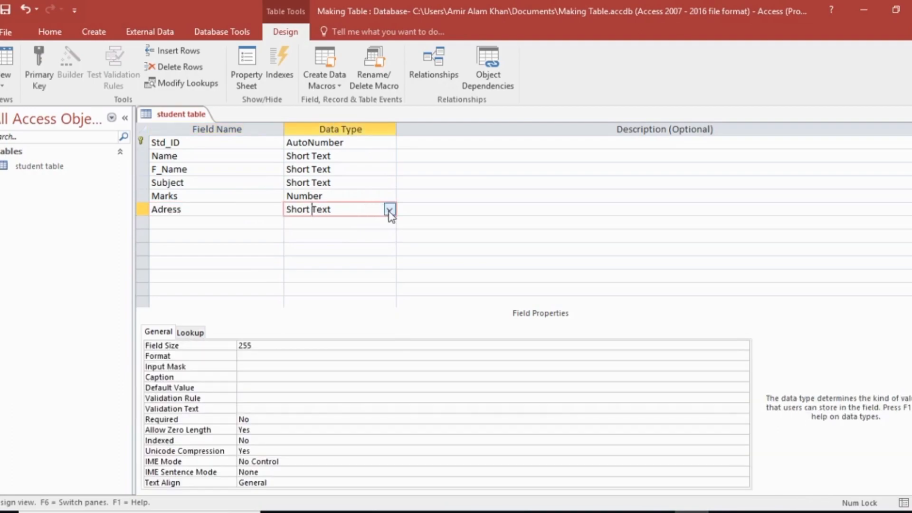
click(389, 210)
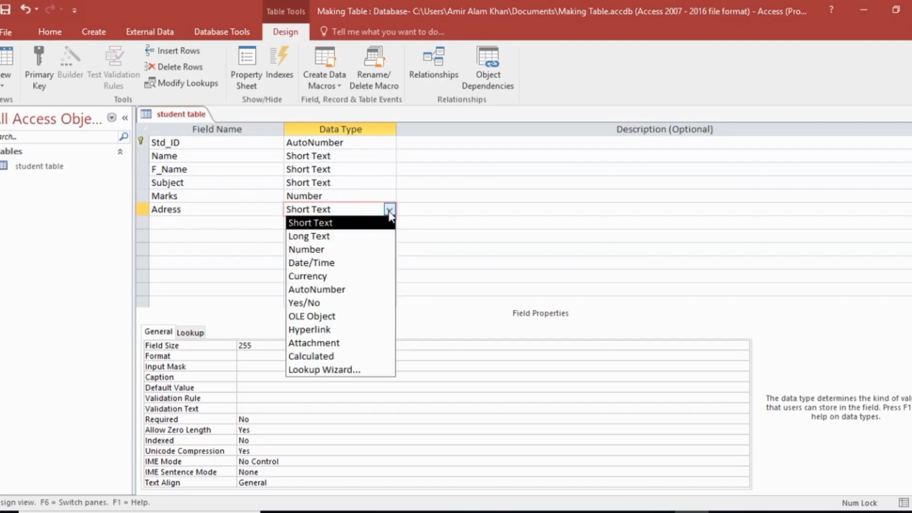
click(315, 236)
Step: Add a City field below Adress with the Short Text data type
click(223, 224)
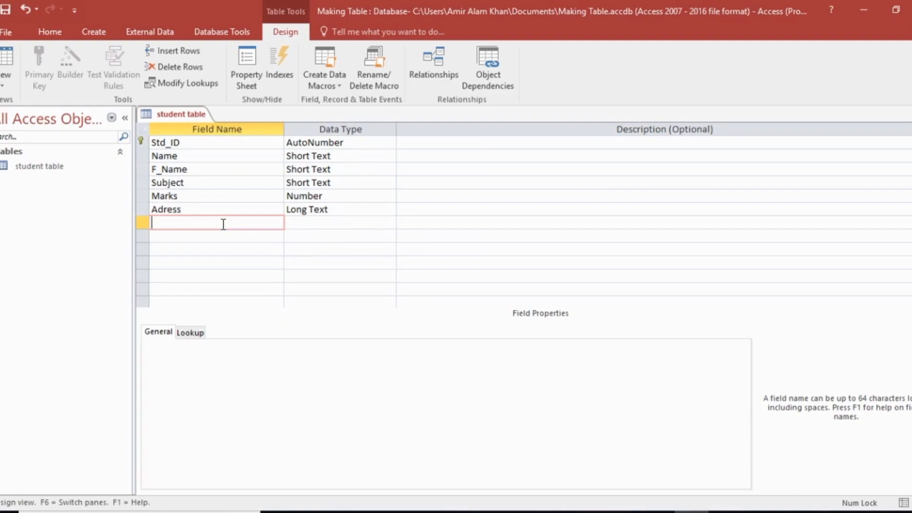
key(Caps_Lock)
text(C)
key(Caps_Lock)
text(ity)
click(309, 219)
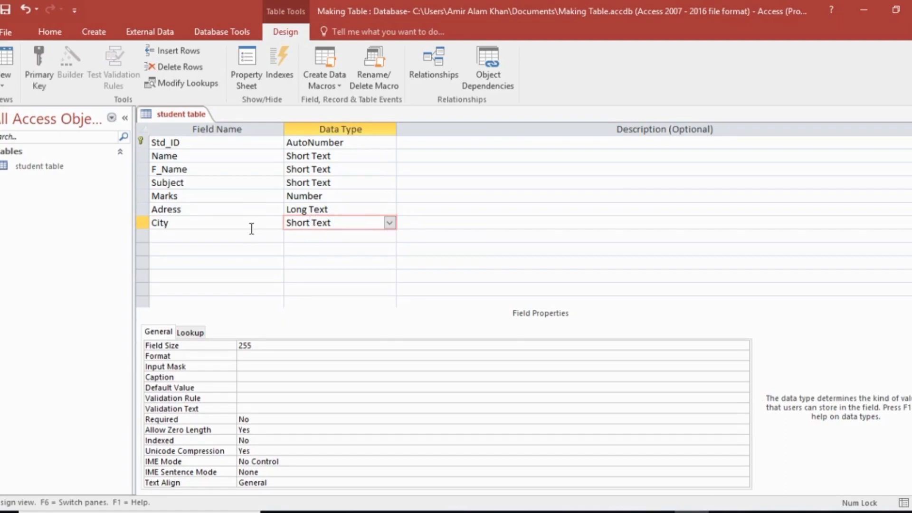
Step: Add a DOB field below City and set its data type to Date/Time
click(240, 238)
key(Caps_Lock)
text(D)
key(Caps_Lock)
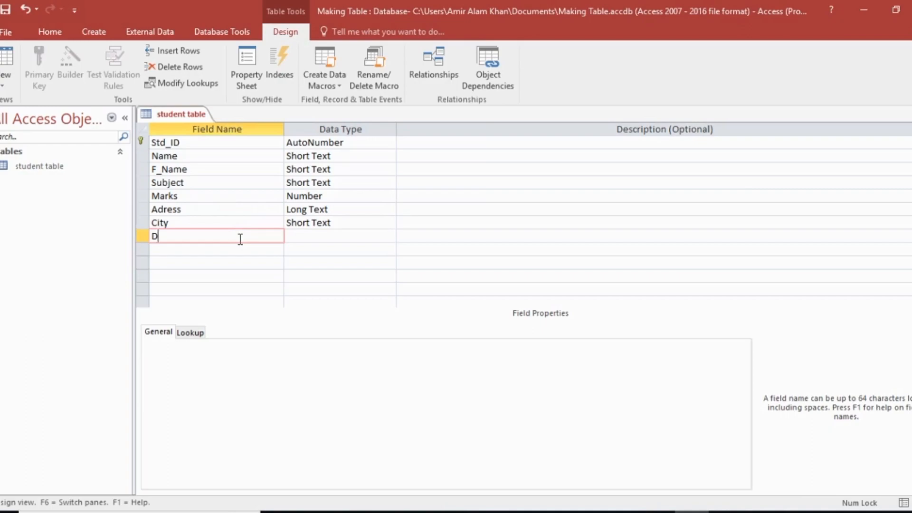
key(Caps_Lock)
text(OB)
click(314, 235)
click(389, 236)
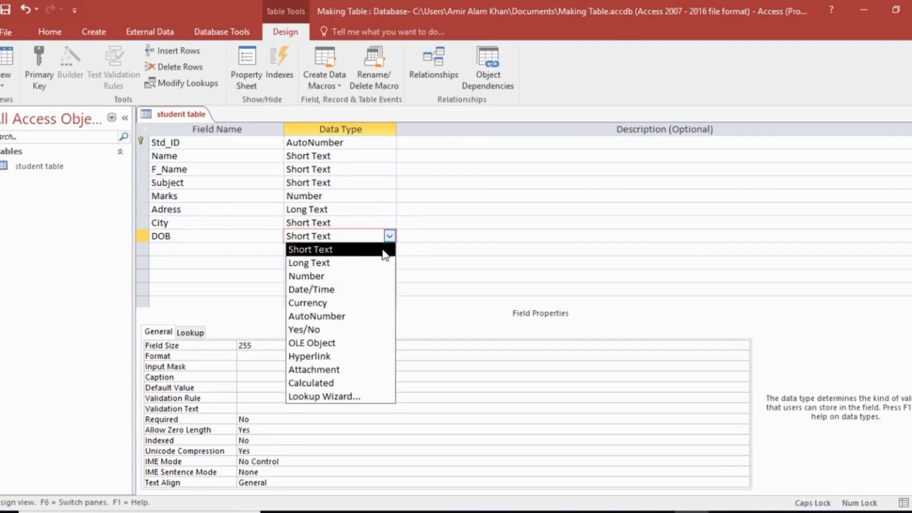
click(334, 289)
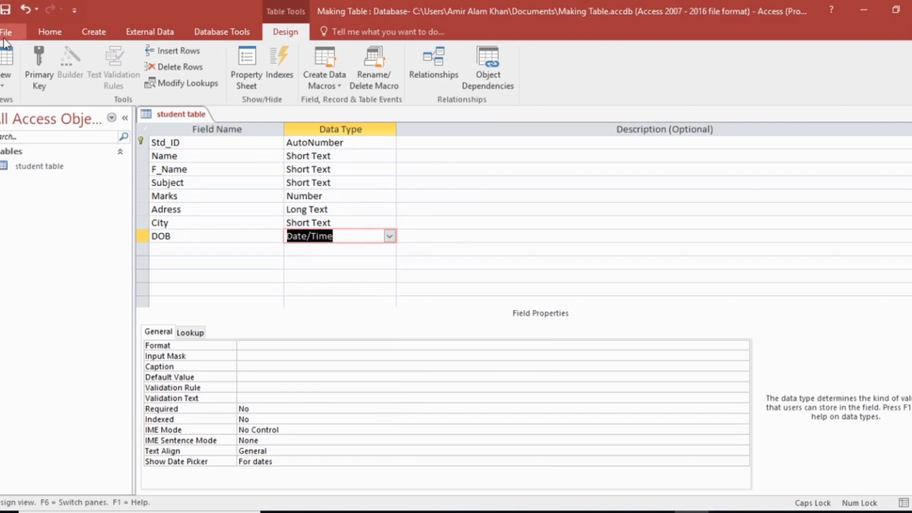
Step: Save the table design while switching to Datasheet View, and go to the Name cell of the new record
click(8, 76)
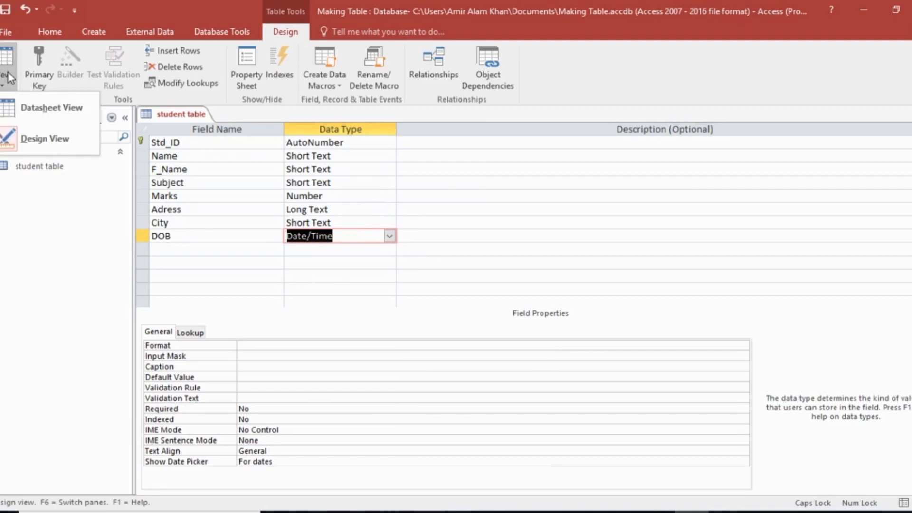
click(33, 107)
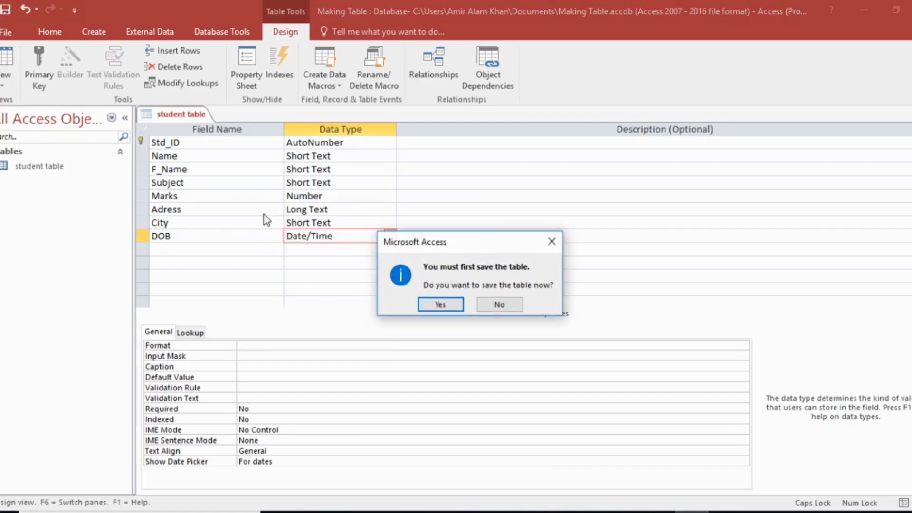
click(434, 304)
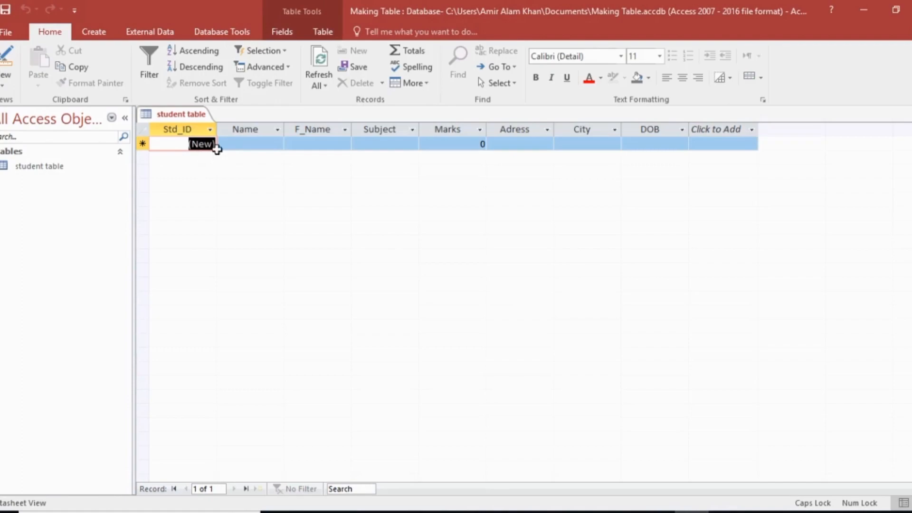
click(230, 144)
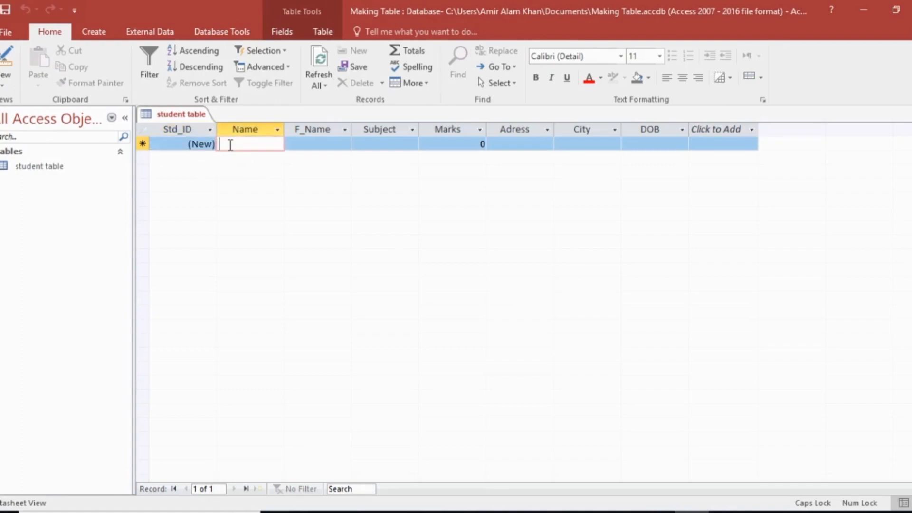
Step: Enter the student's first name in the Name field of the first record
click(196, 147)
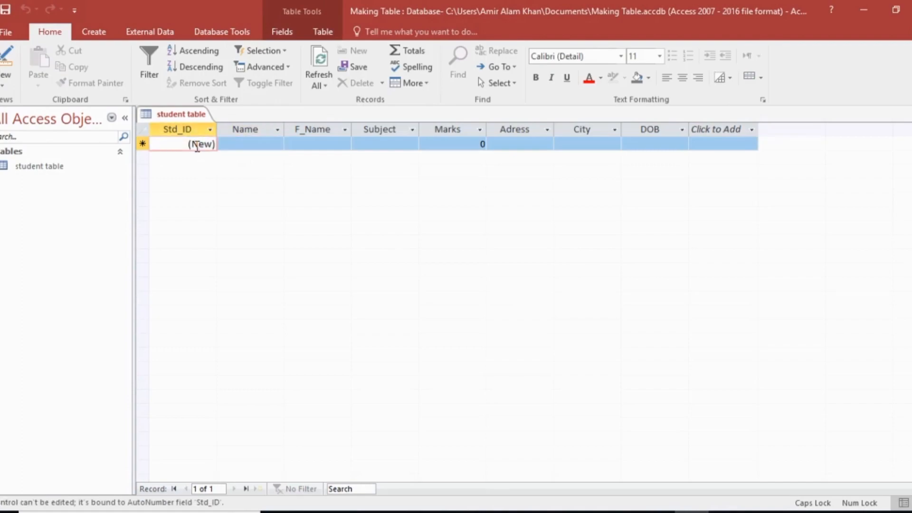
click(232, 145)
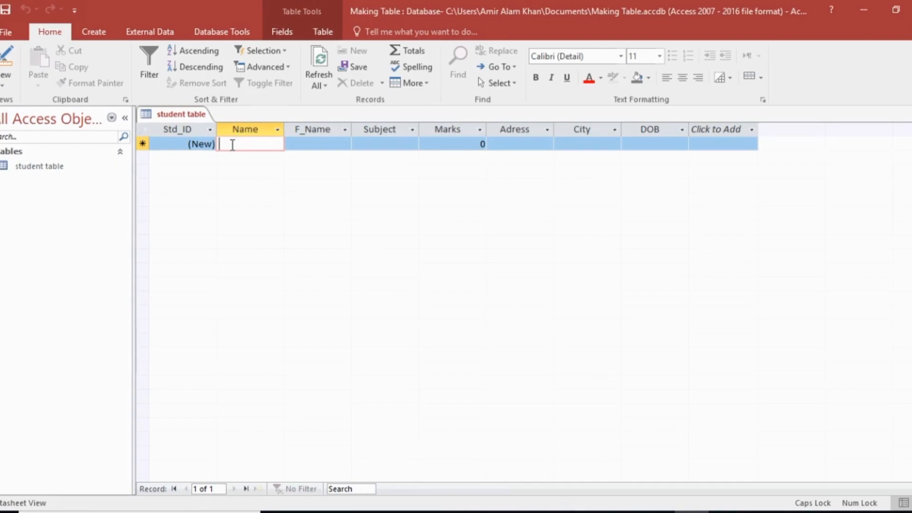
text(N)
key(Caps_Lock)
text(ayee)
text(d)
Step: Enter the father's full name in the F_Name field of the first record
click(324, 145)
key(Caps_Lock)
key(Caps_Lock)
key(Caps_Lock)
key(Caps_Lock)
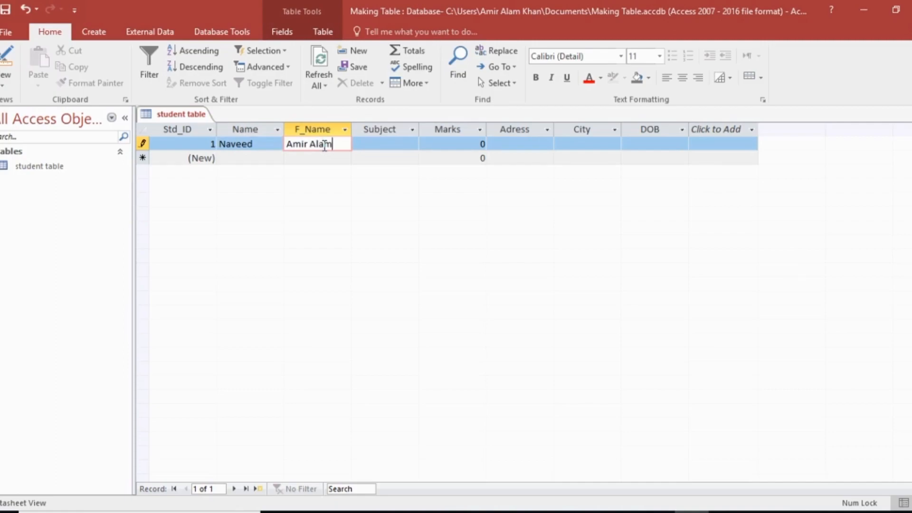
Step: Enter Science in the Subject field of the first record
click(398, 145)
key(Caps_Lock)
text(S)
key(Caps_Lock)
text(cience)
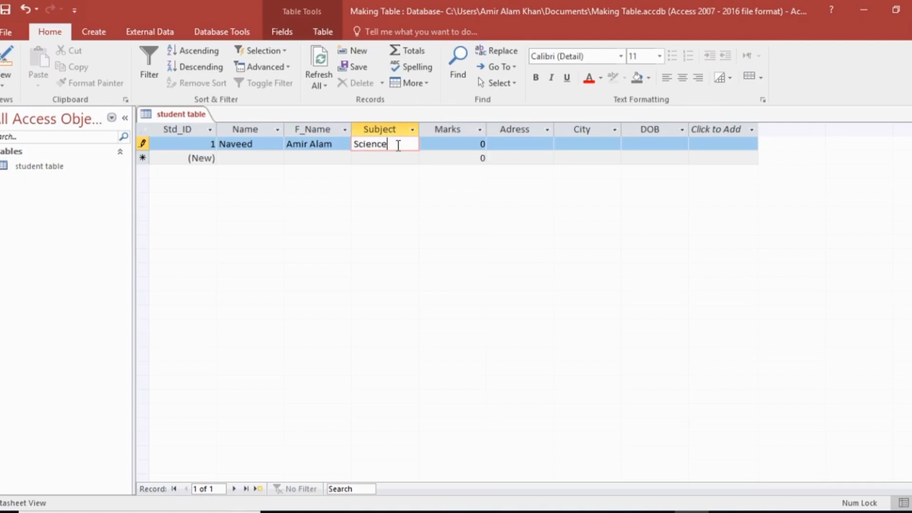
click(437, 143)
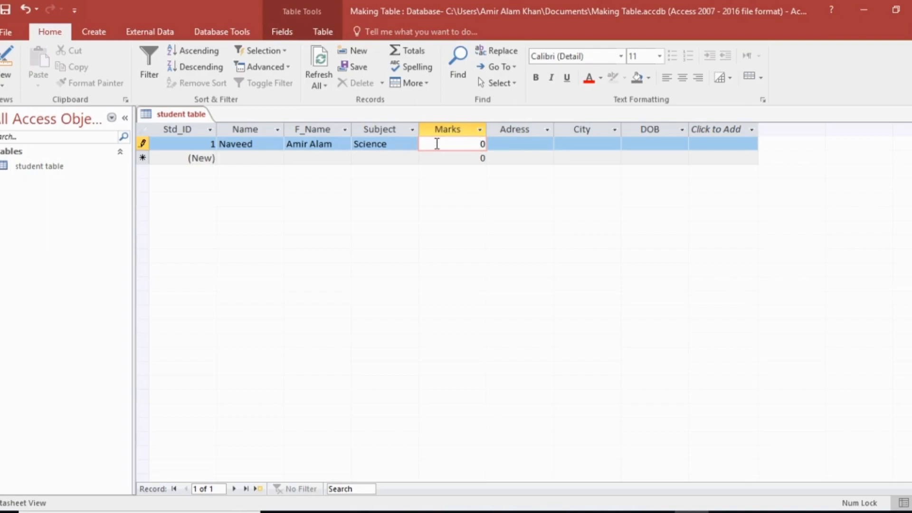
Step: Replace the first record's subject with English and enter 88 in its Marks field
click(402, 143)
key(BackSpace)
key(BackSpace)
key(BackSpace)
key(BackSpace)
key(BackSpace)
key(BackSpace)
key(BackSpace)
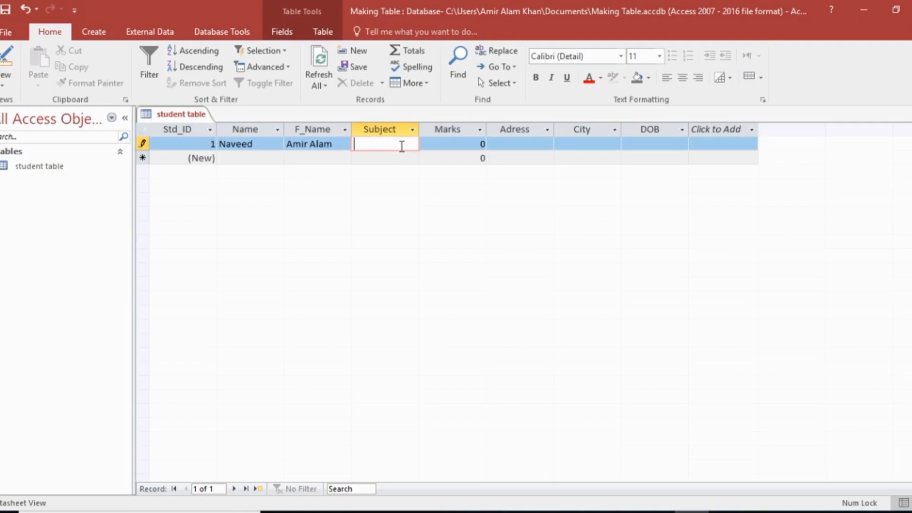
text(English)
click(457, 143)
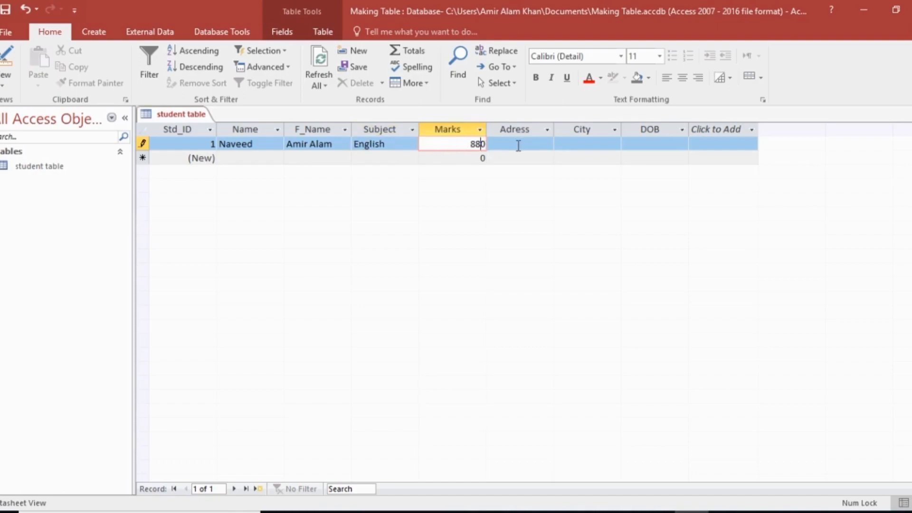
click(481, 144)
Step: Clear the default value of the Marks field in Design View, and save the table while returning to Datasheet View
click(6, 59)
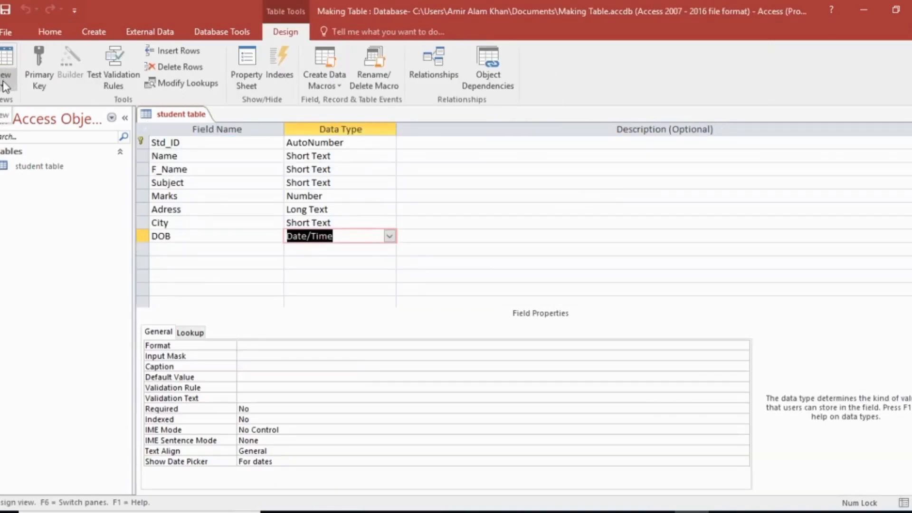
click(185, 182)
click(183, 198)
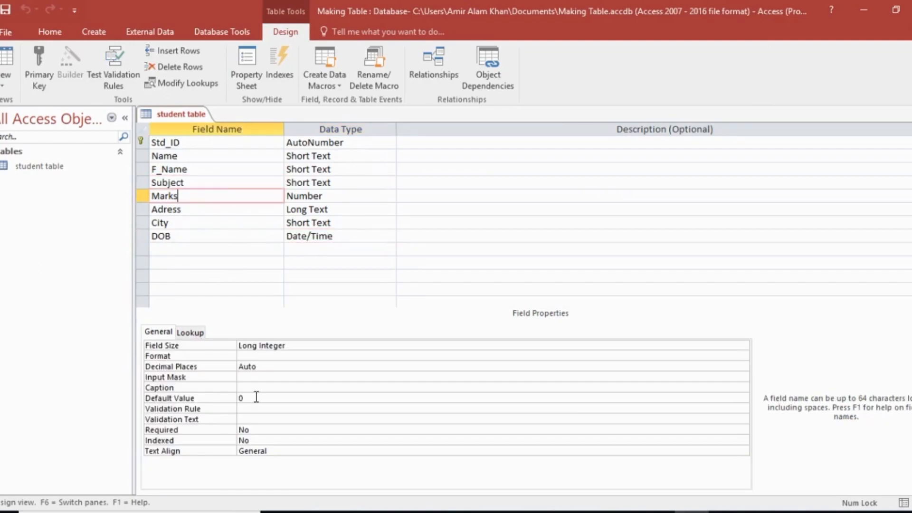
click(256, 397)
key(BackSpace)
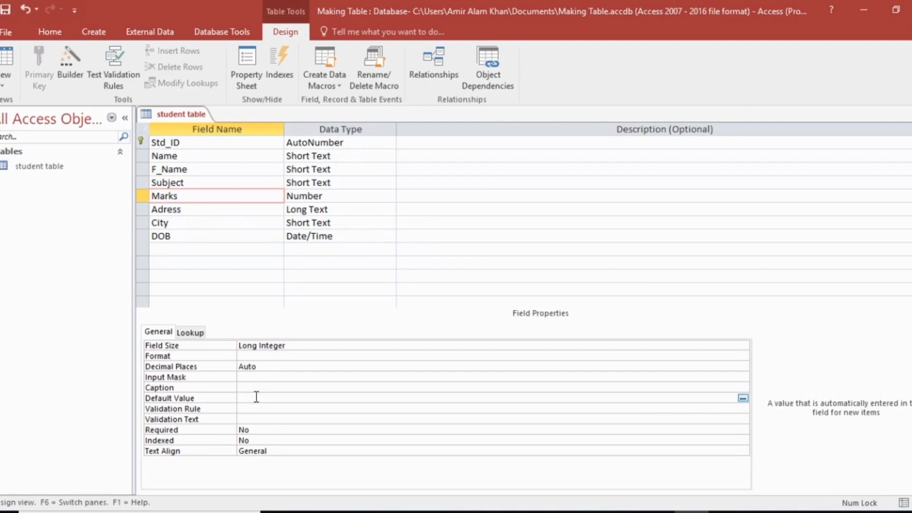
click(7, 67)
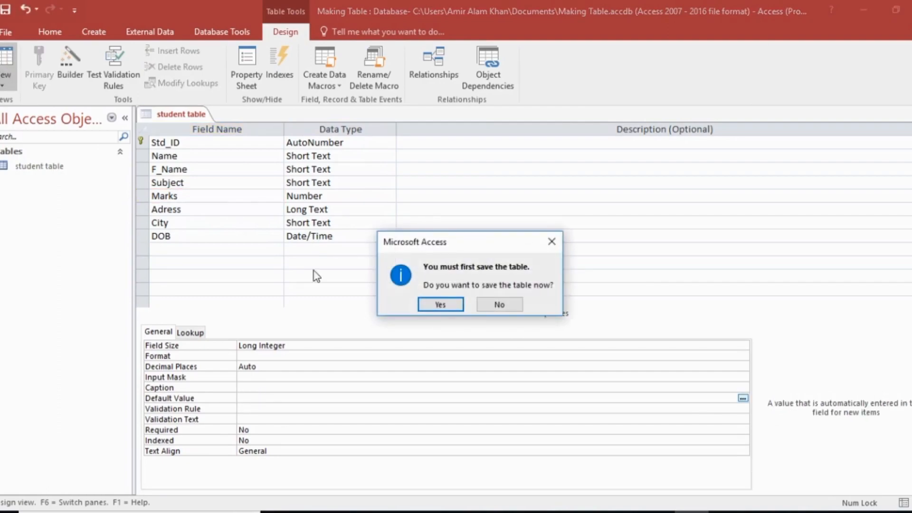
click(441, 304)
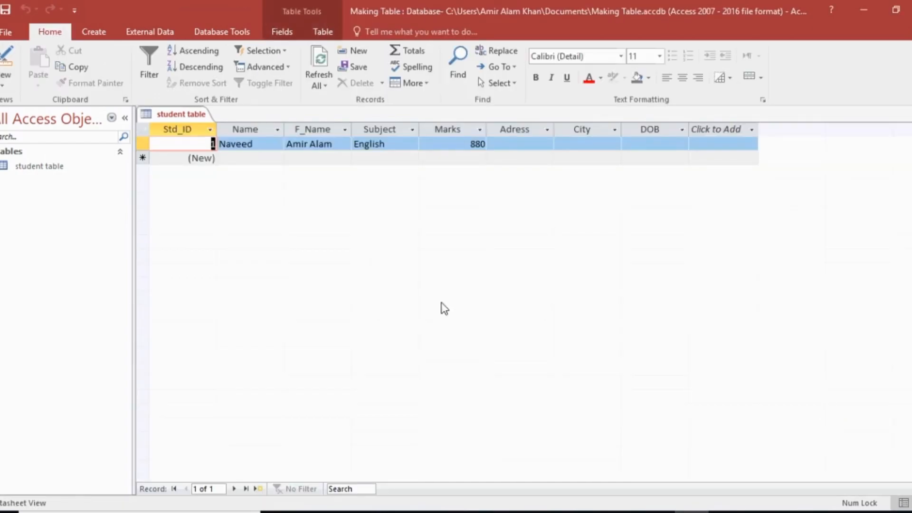
Step: Correct the first record's Marks to 88 and enter the student's address in its Adress field
click(482, 142)
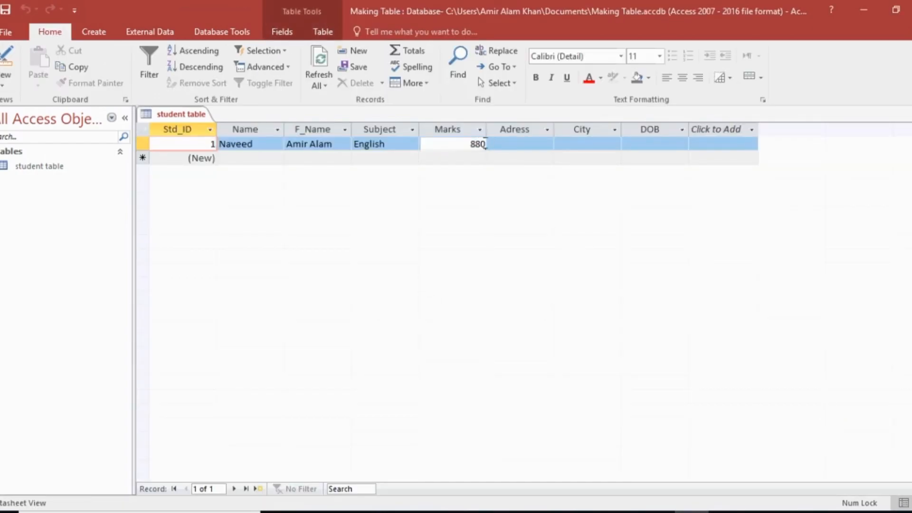
key(BackSpace)
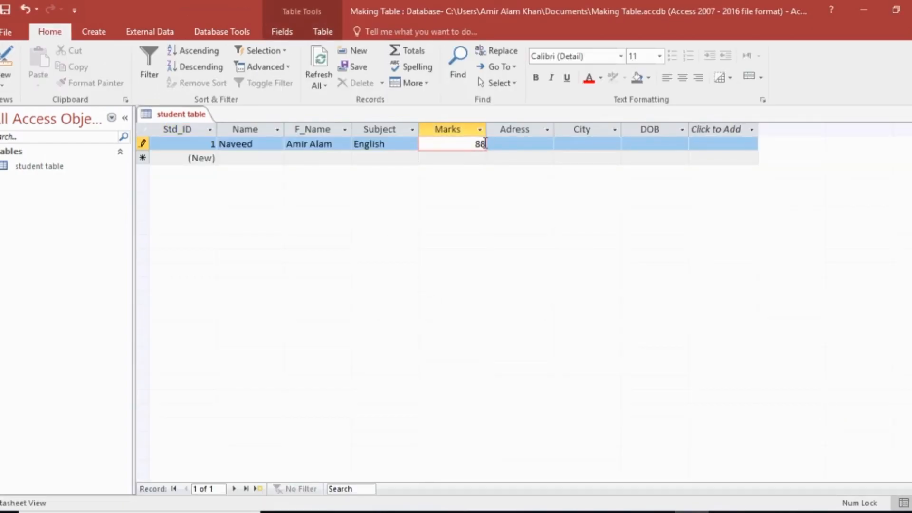
click(519, 144)
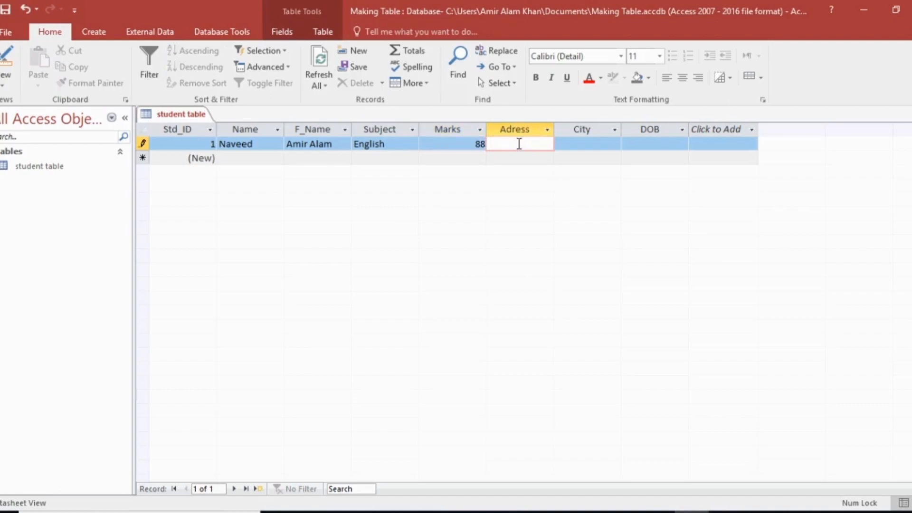
key(Caps_Lock)
text(G)
key(Caps_Lock)
text(ulshan)
key(Caps_Lock)
text(M)
key(Caps_Lock)
text(odel)
key(Caps_Lock)
text(T)
key(Caps_Lock)
text(own)
Step: Widen the Adress column to fit its text, and enter the student's city in the first record's City field
drag(553, 128, 587, 127)
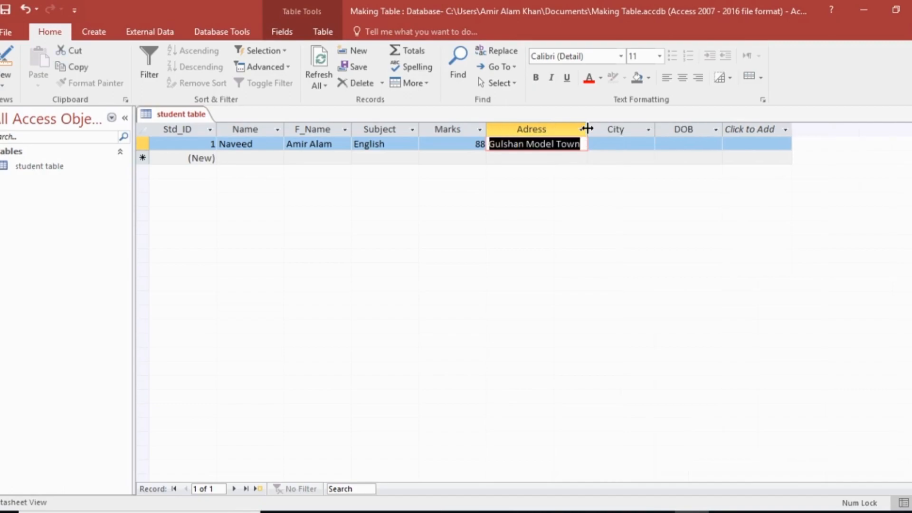
click(616, 143)
text(Mardan)
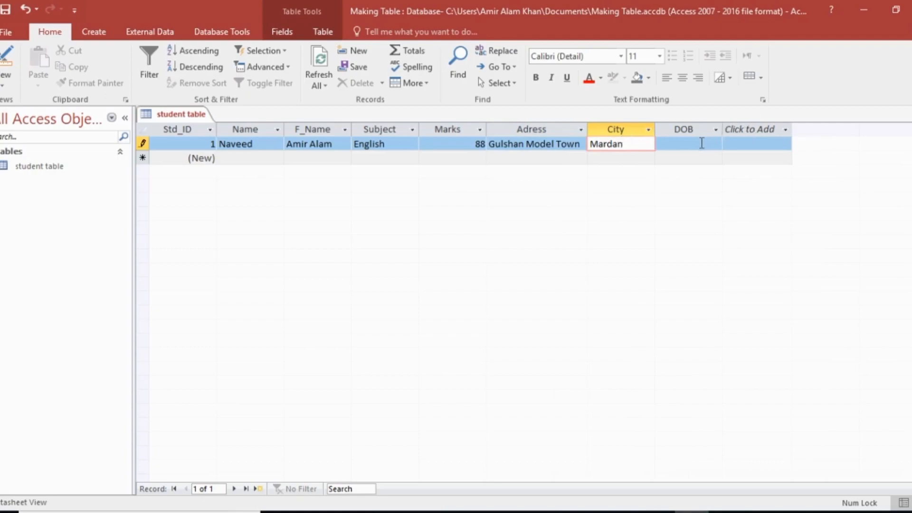
Step: Fill in the first student's date of birth from the calendar, correct its year, and move to the new record
click(701, 143)
click(728, 144)
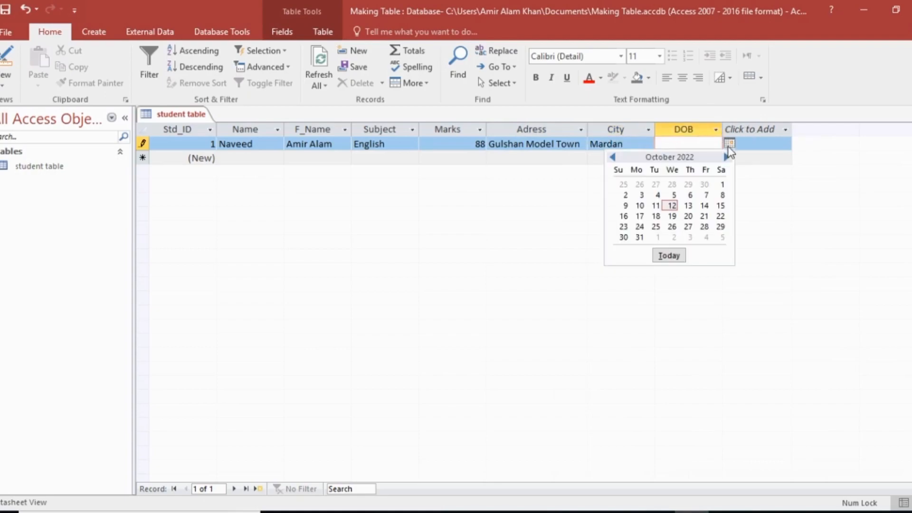
click(613, 157)
click(613, 157)
click(612, 156)
click(613, 157)
click(612, 156)
click(612, 156)
click(612, 157)
click(612, 157)
click(612, 157)
click(613, 156)
click(612, 157)
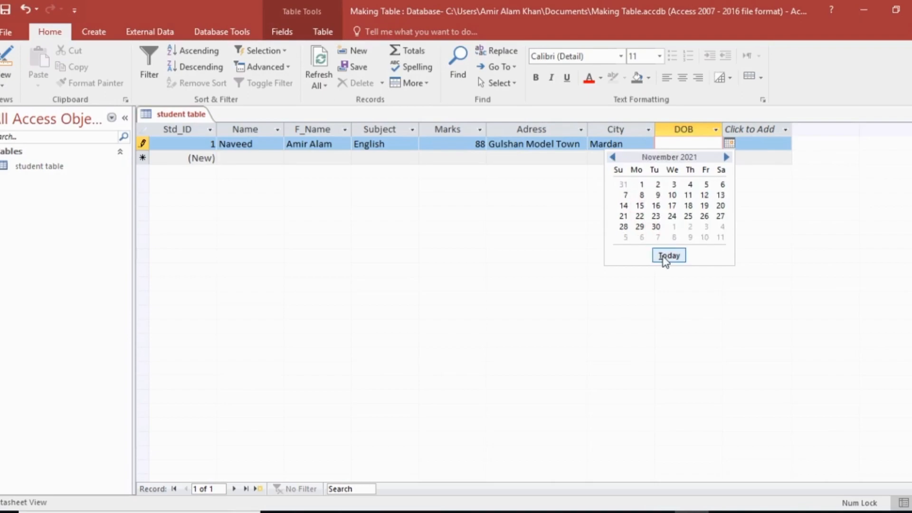
click(656, 206)
key(BackSpace)
key(BackSpace)
text(02)
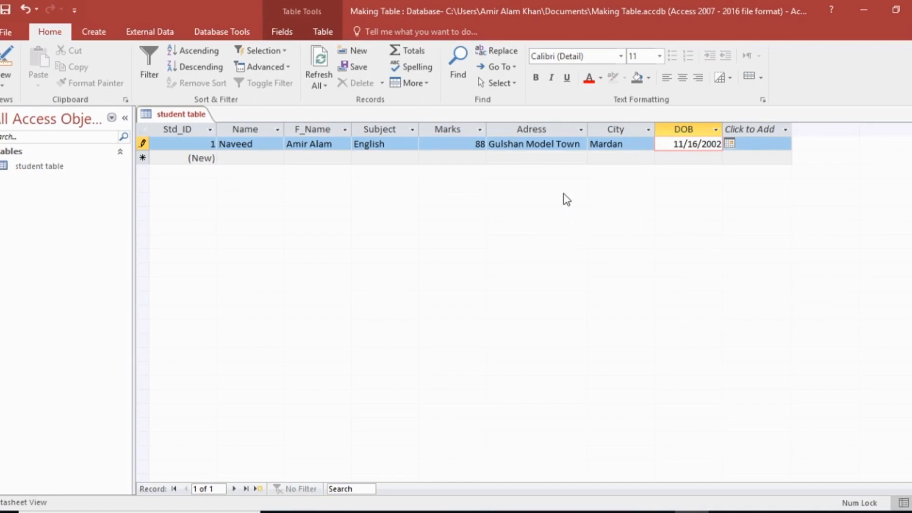
key(Tab)
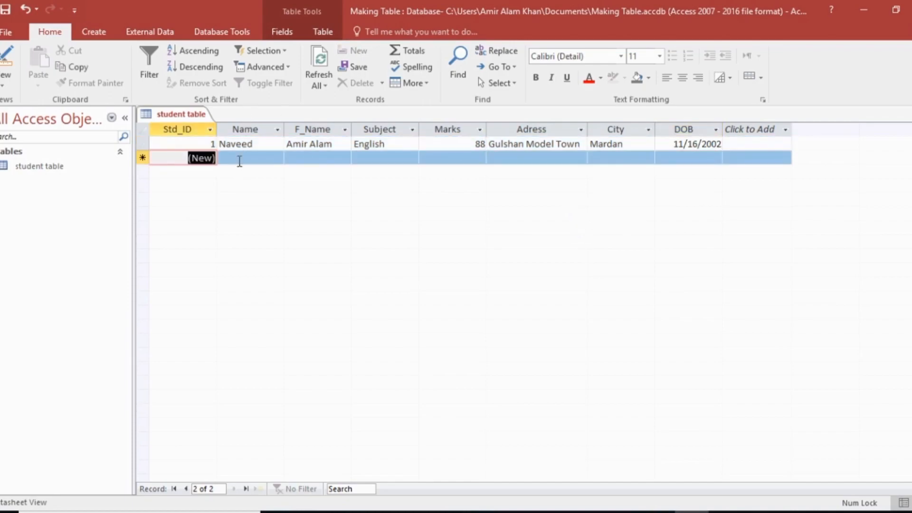
Step: Enter the second student's first name in the Name field of the new record
click(240, 157)
key(Caps_Lock)
text(F)
key(Caps_Lock)
text(arooq)
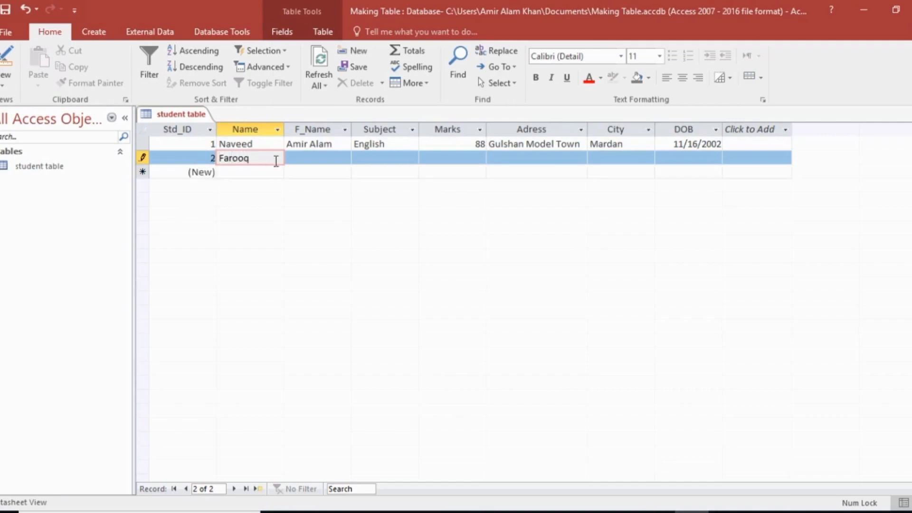
Step: Enter the father's name in the F_Name field of the second record
click(300, 157)
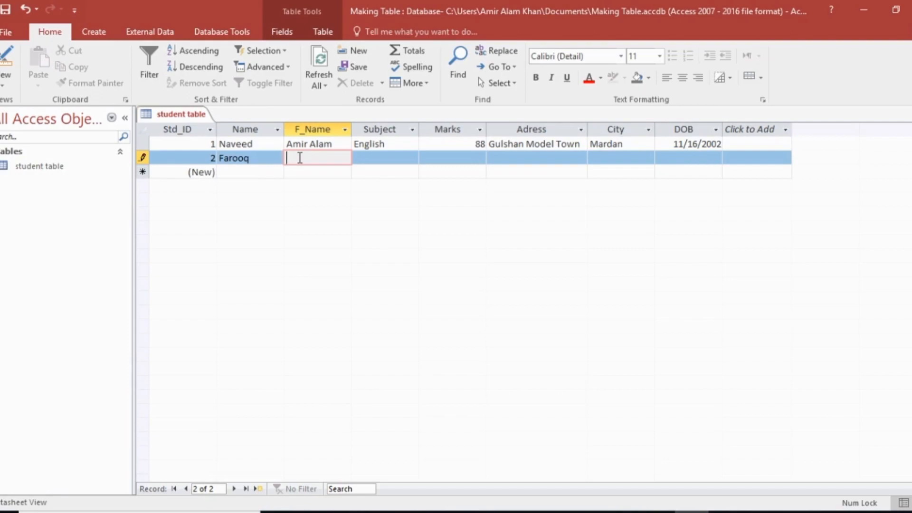
key(Caps_Lock)
text(K)
key(Caps_Lock)
text(han)
Step: Enter Islamiyat as the Subject and 92 as the Marks of the second record
click(386, 159)
key(Caps_Lock)
text(I)
key(Caps_Lock)
text(slamiyat)
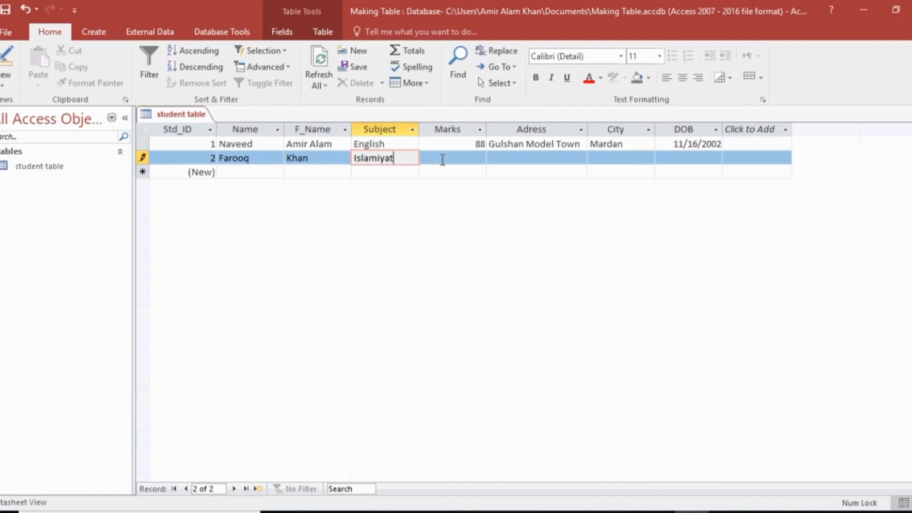
click(442, 159)
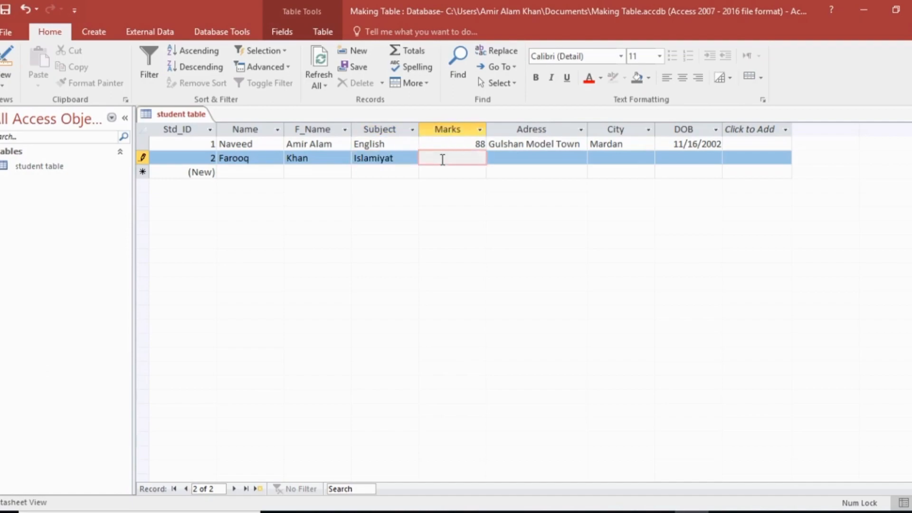
text(92)
Step: Fill in the second student's address and city in the Adress and City fields
click(513, 158)
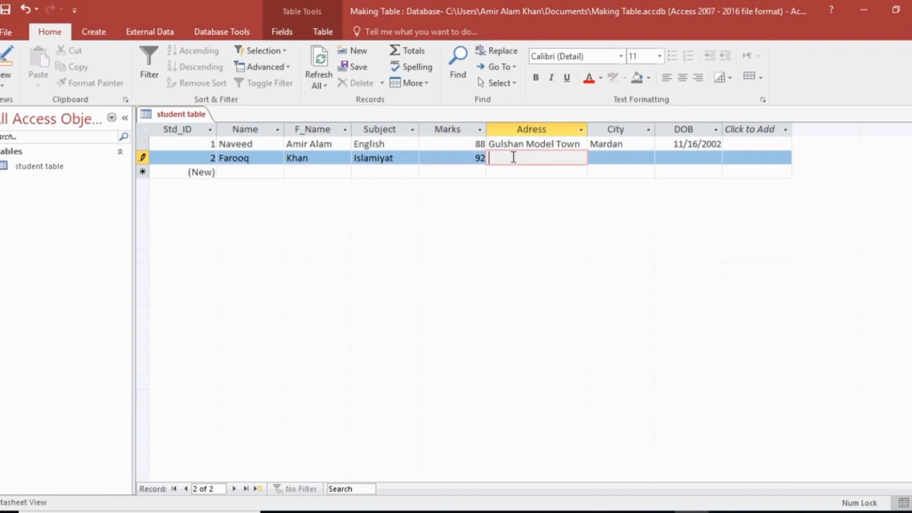
text(Bismillah Town)
click(596, 157)
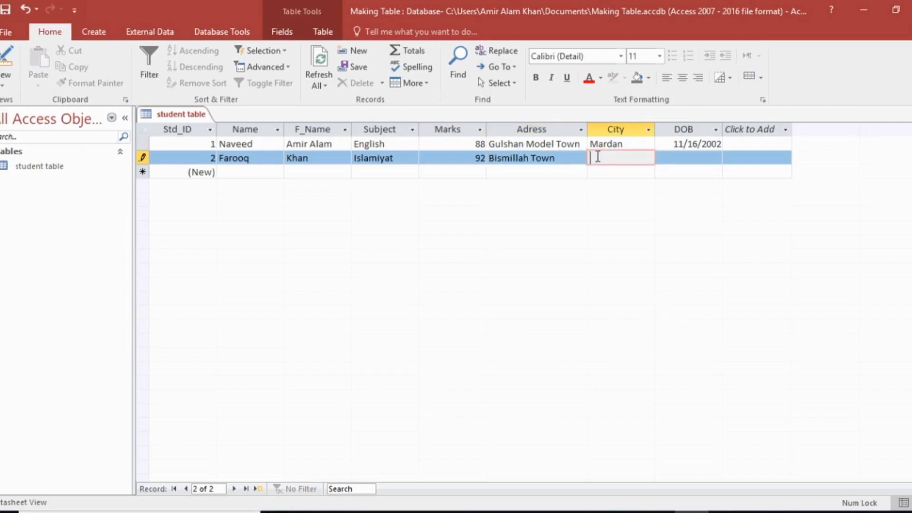
text(Mardan)
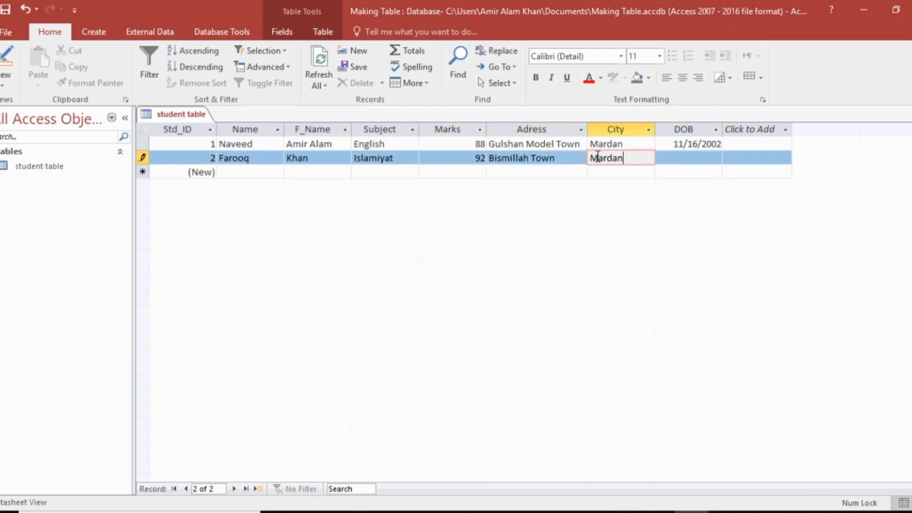
Step: Choose the second student's date of birth from the calendar in the DOB field, and save the table
click(702, 156)
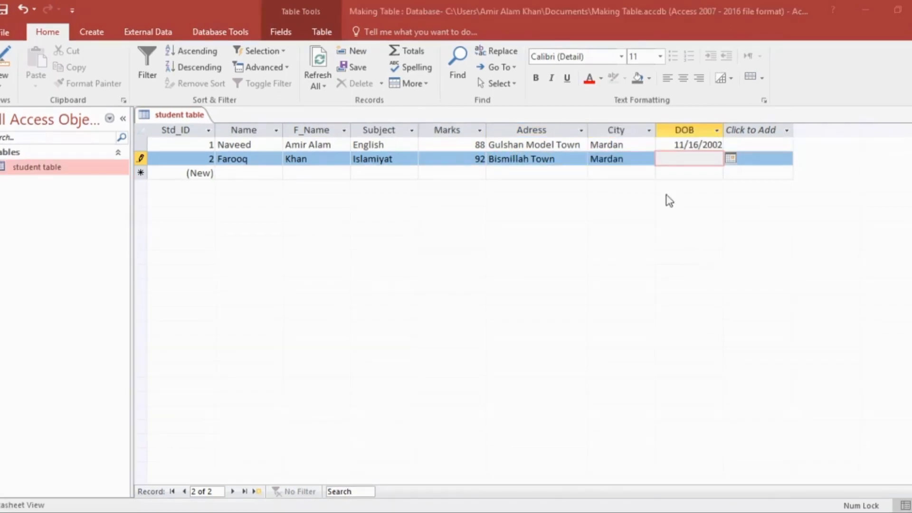
click(730, 160)
click(613, 173)
click(613, 172)
click(613, 172)
click(613, 172)
click(613, 173)
click(613, 172)
click(613, 172)
click(613, 172)
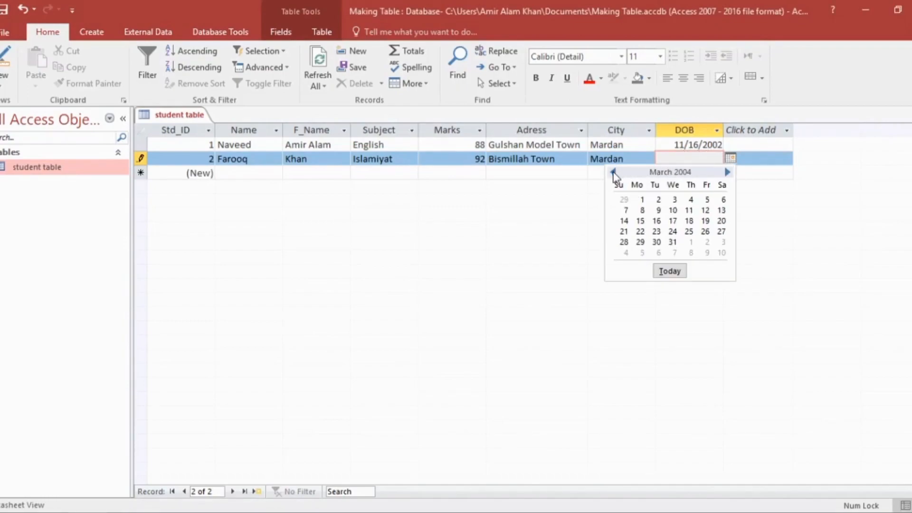
click(640, 221)
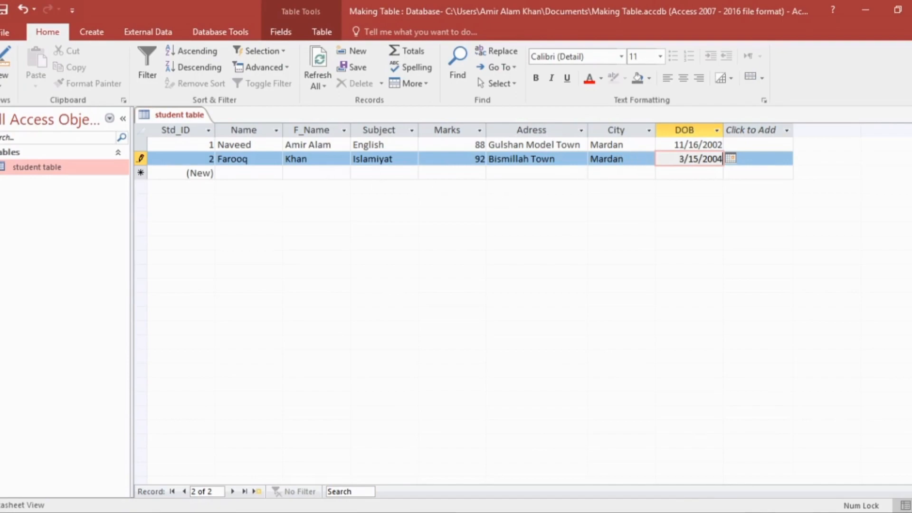
click(3, 34)
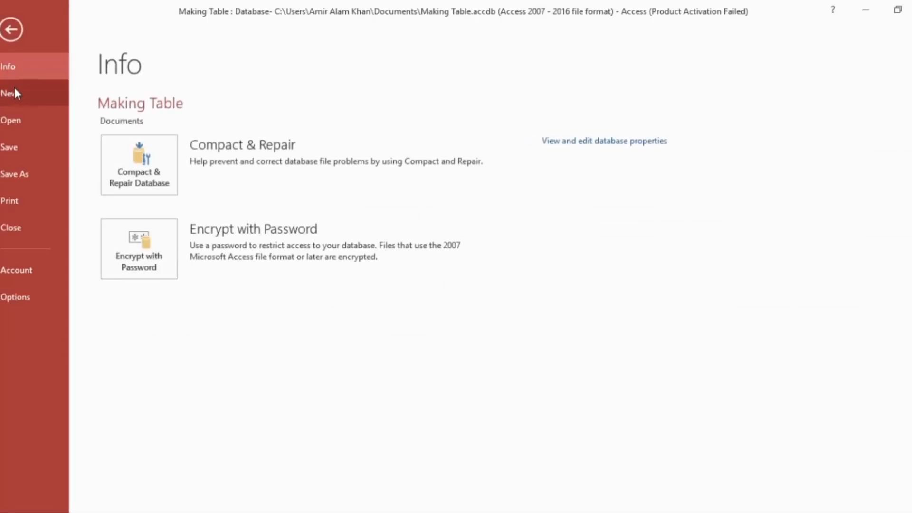
click(18, 146)
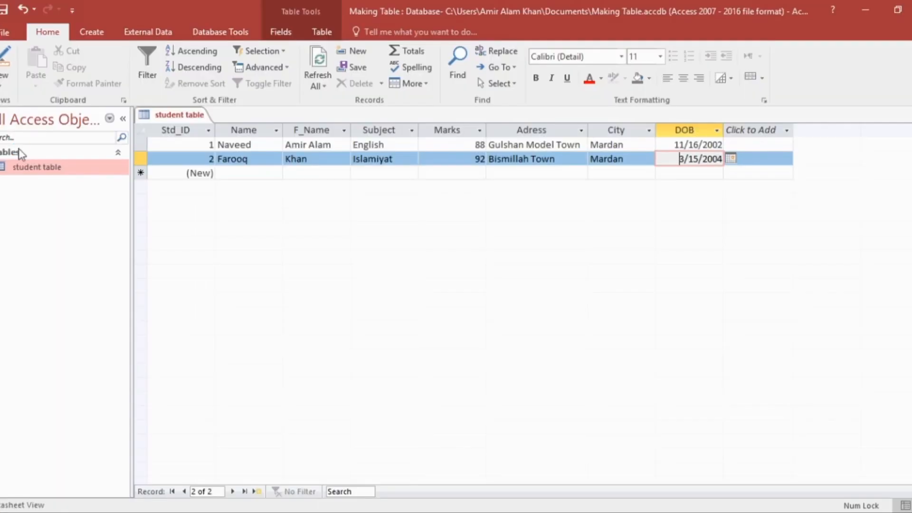